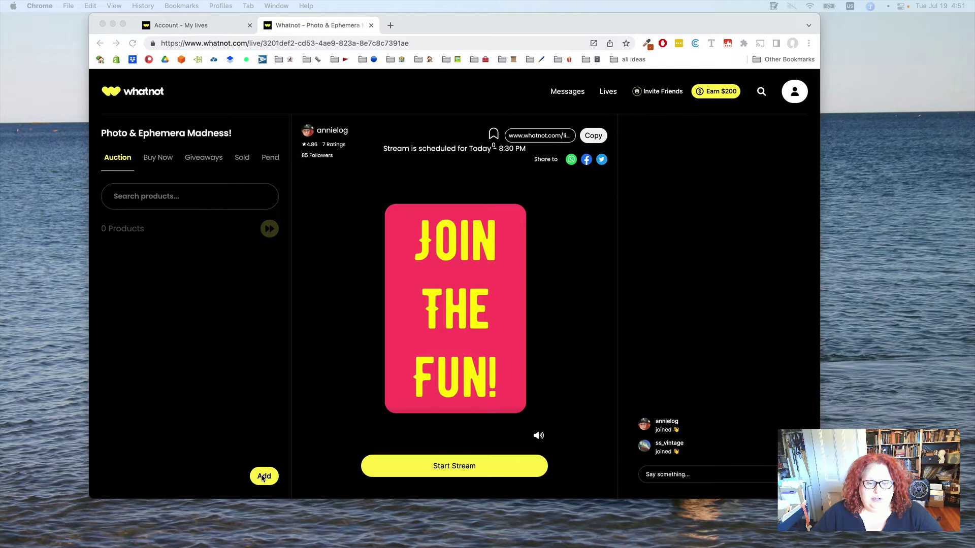
Start a Quick Add listing for the show from the Add menu
click(262, 477)
click(263, 477)
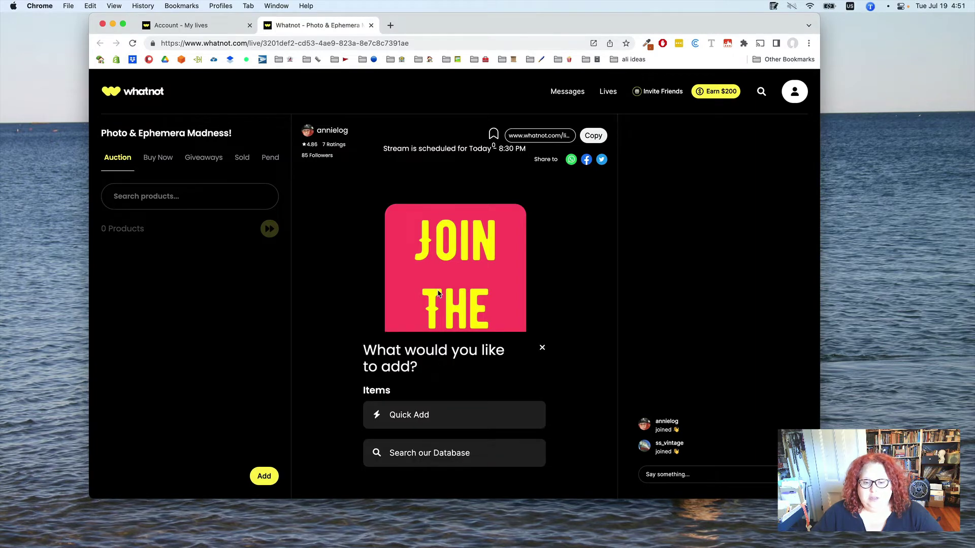
click(478, 419)
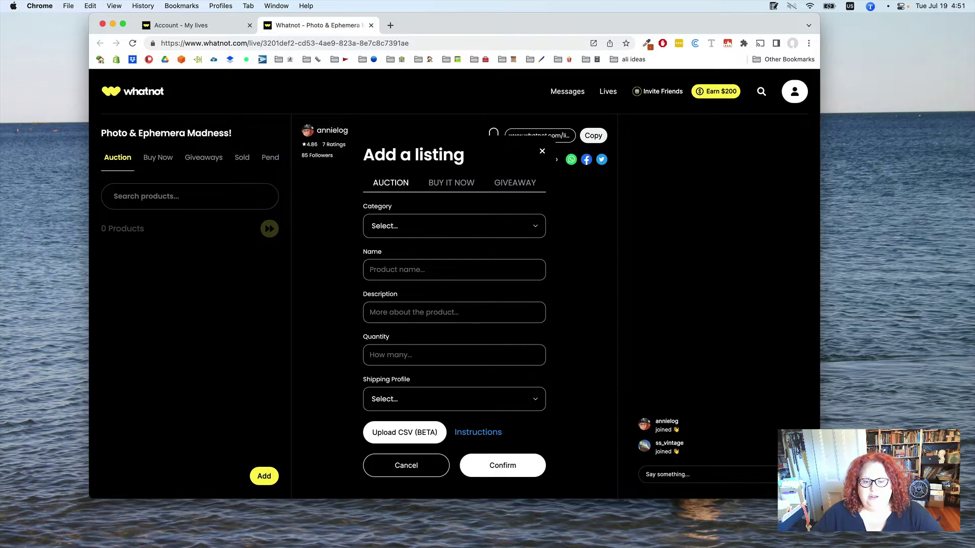
scroll(484, 371, down, 2)
scroll(484, 371, up, 2)
Open the CSV Uploader instructions and their quick add CSV format template sheet, then widen the browser
click(487, 434)
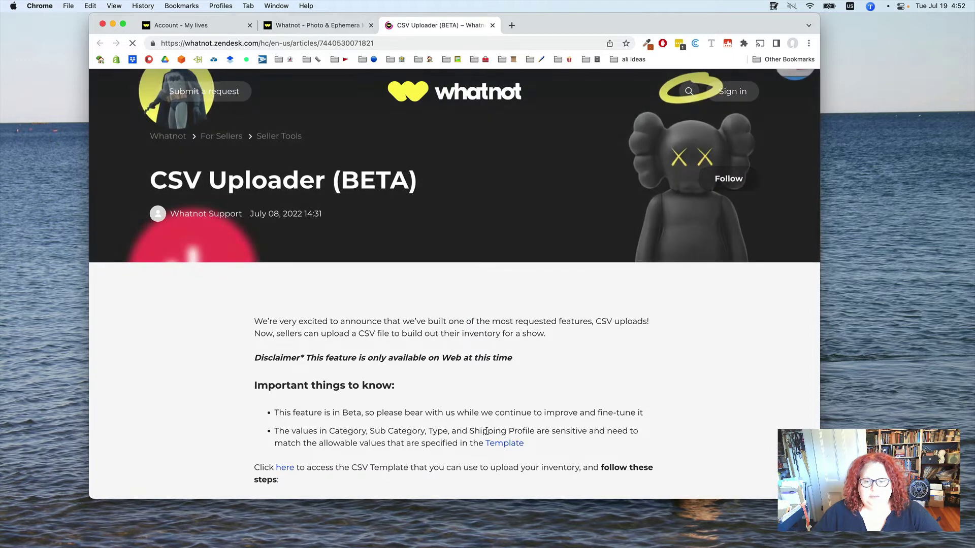
scroll(497, 338, down, 5)
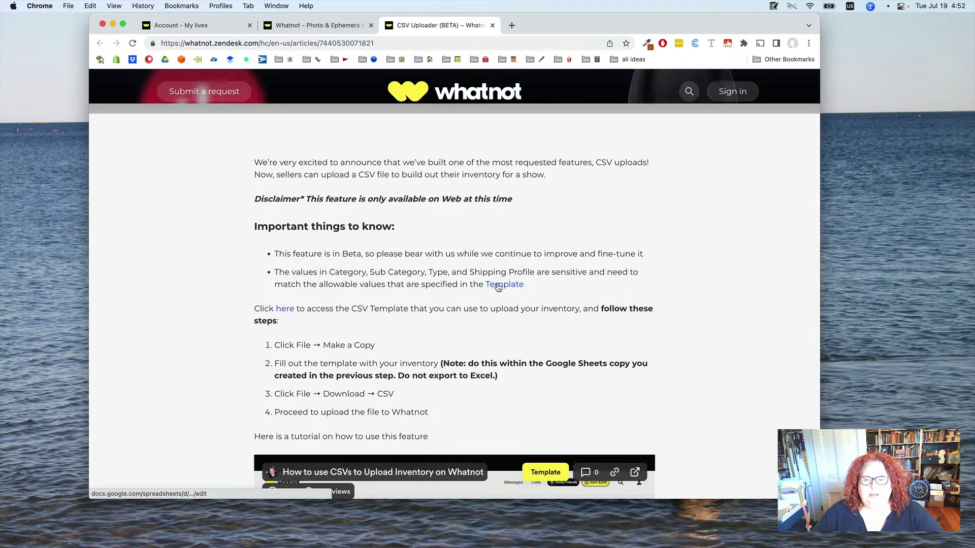
click(498, 286)
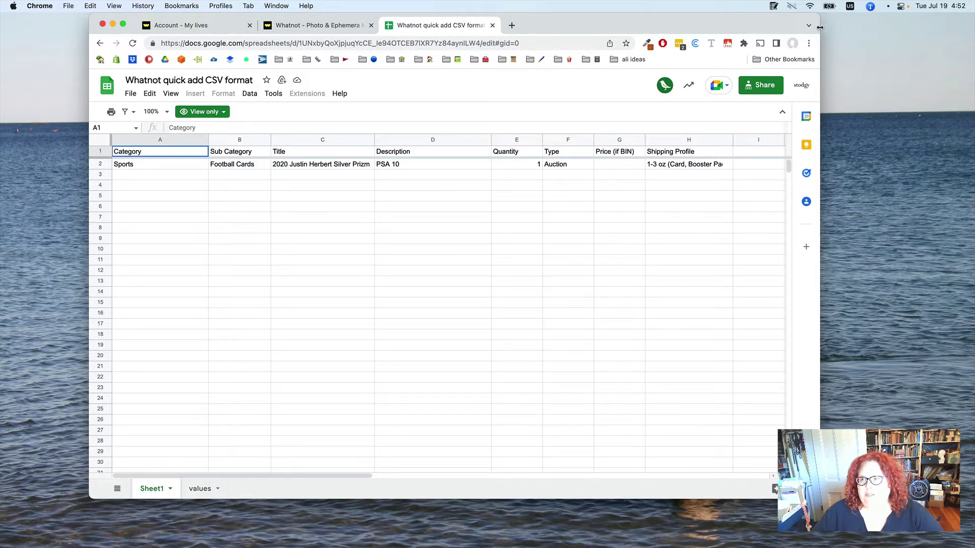
drag(820, 28, 911, 21)
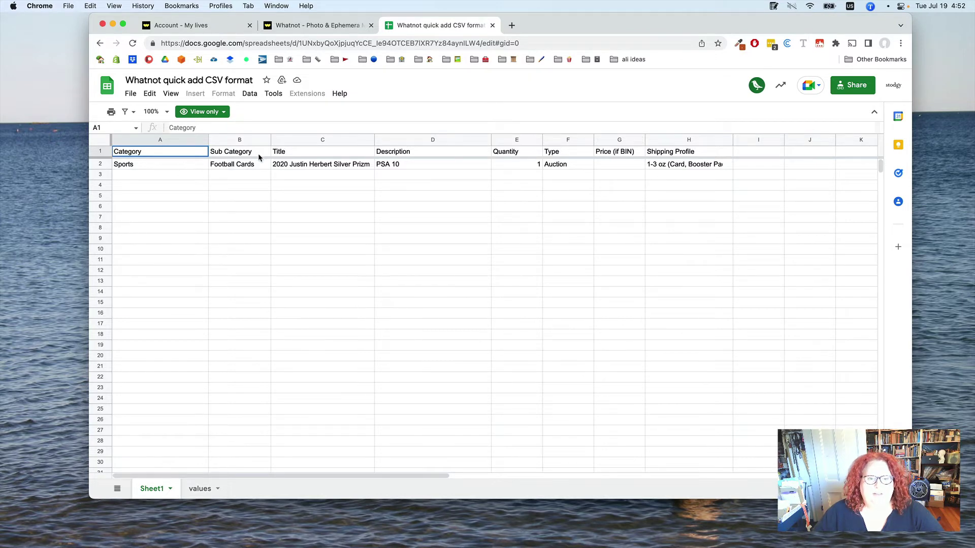
key(super+shift+2)
Set the listing's category to Toys and subcategory to Diecast Cars
click(302, 23)
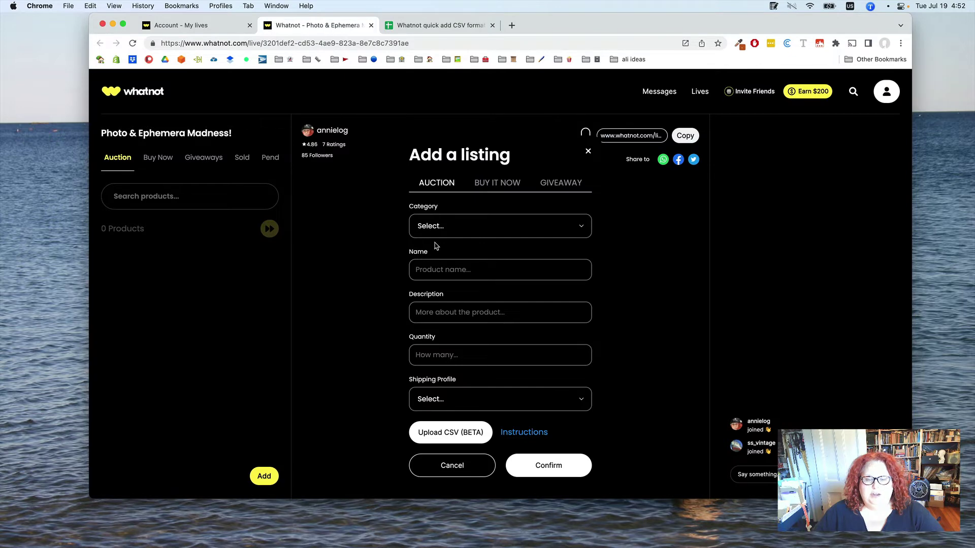
click(430, 225)
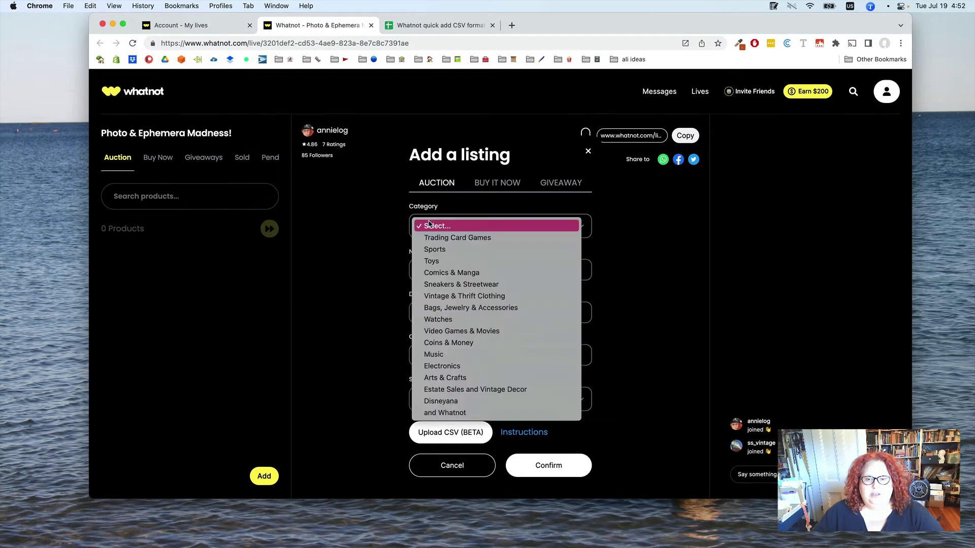
click(431, 261)
click(436, 264)
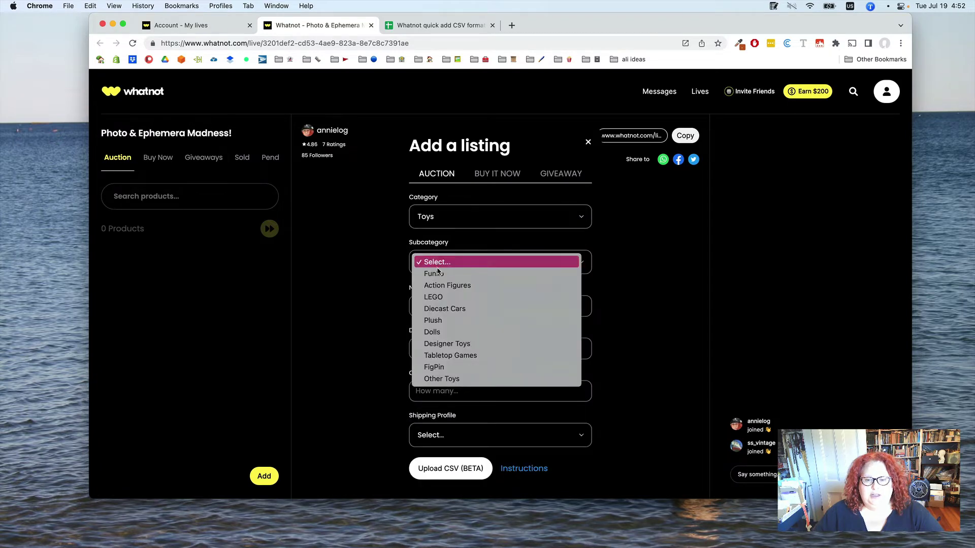
click(443, 308)
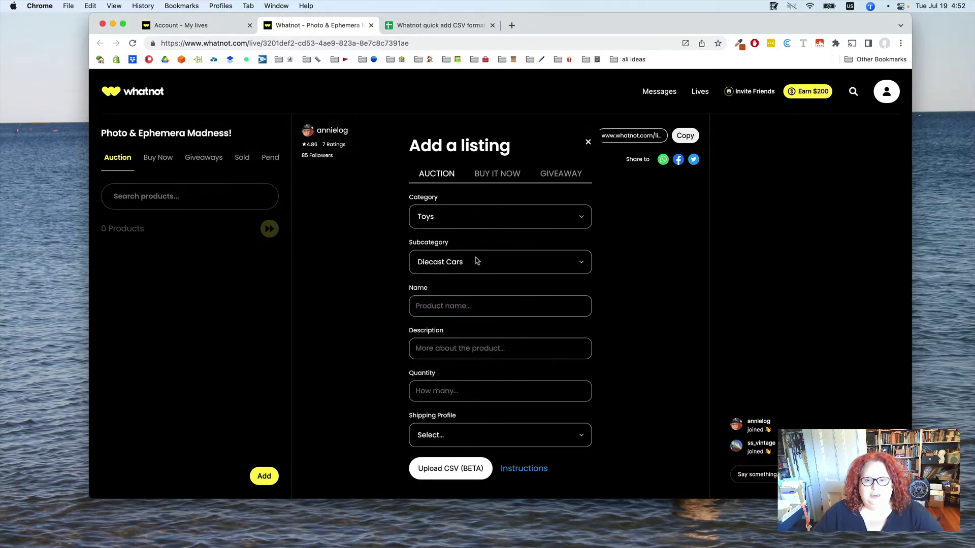
click(407, 24)
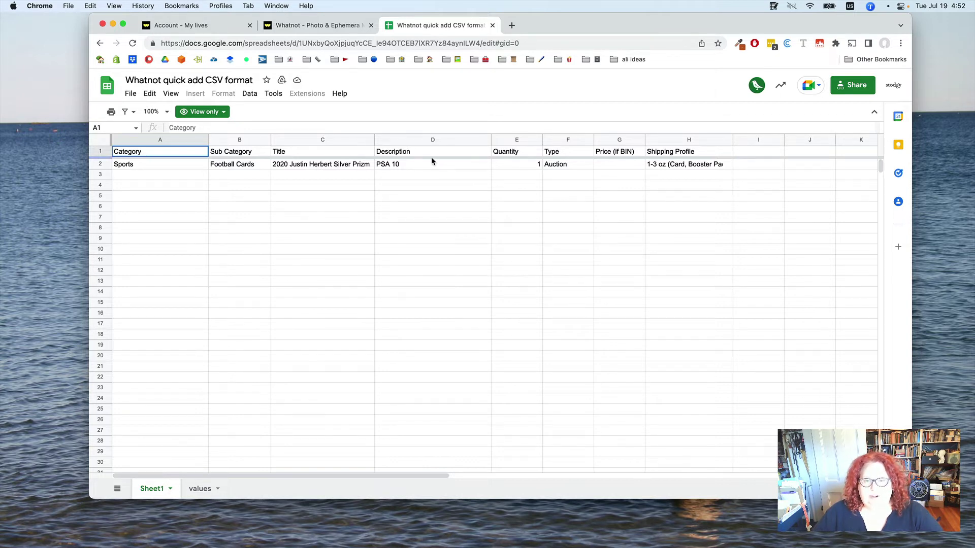
scroll(432, 159, right, 5)
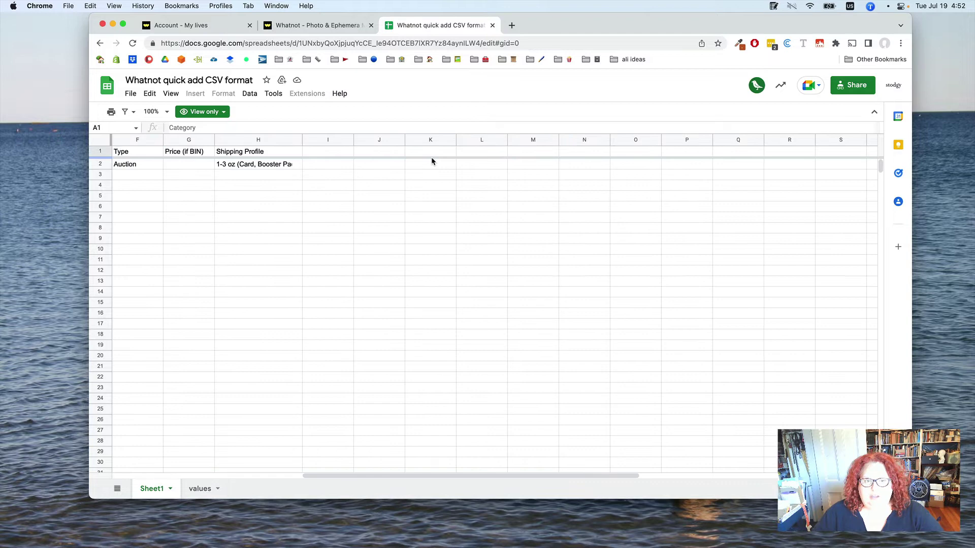
scroll(432, 158, left, 5)
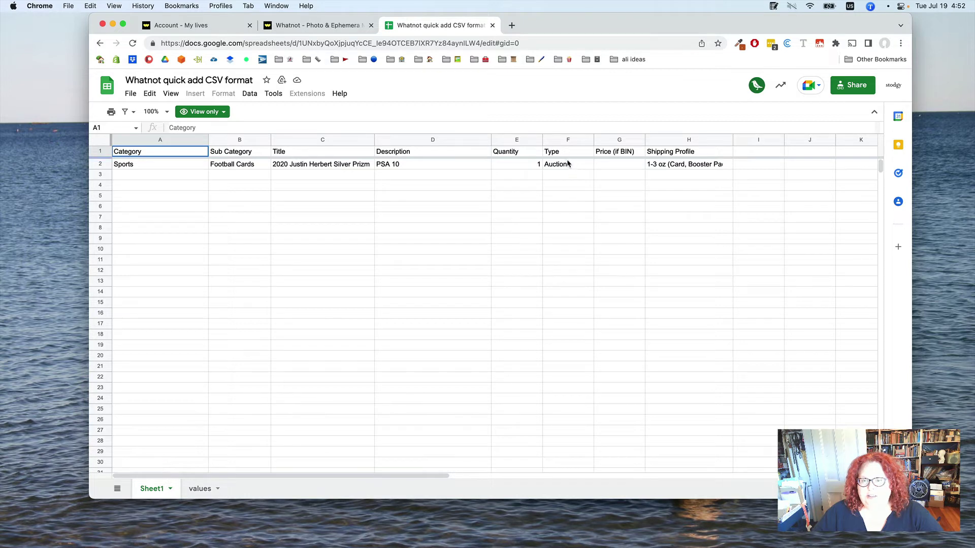
click(303, 27)
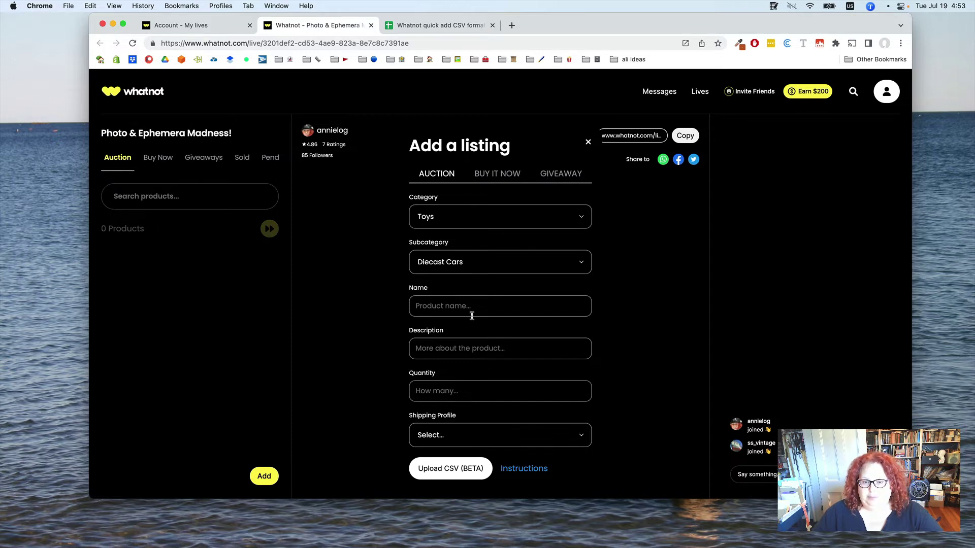
click(459, 27)
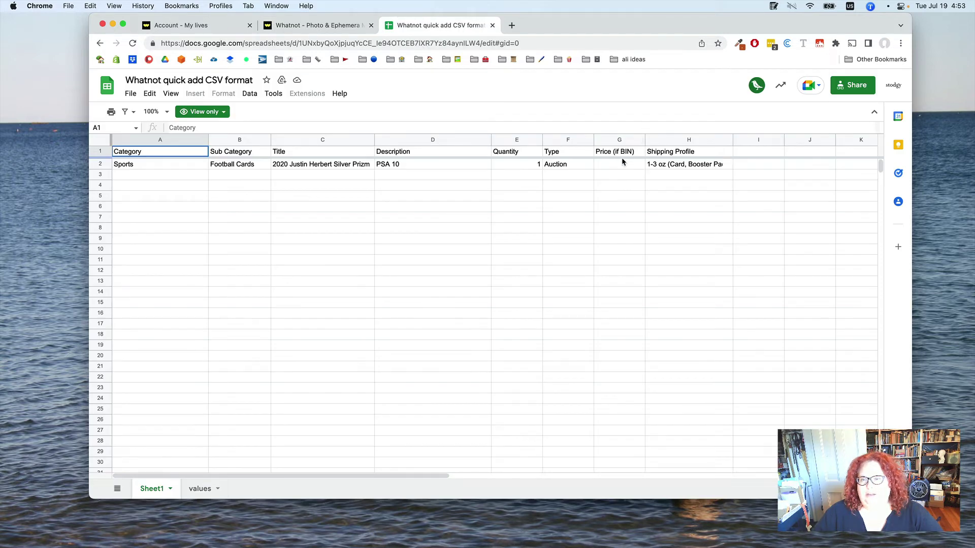
scroll(621, 158, right, 3)
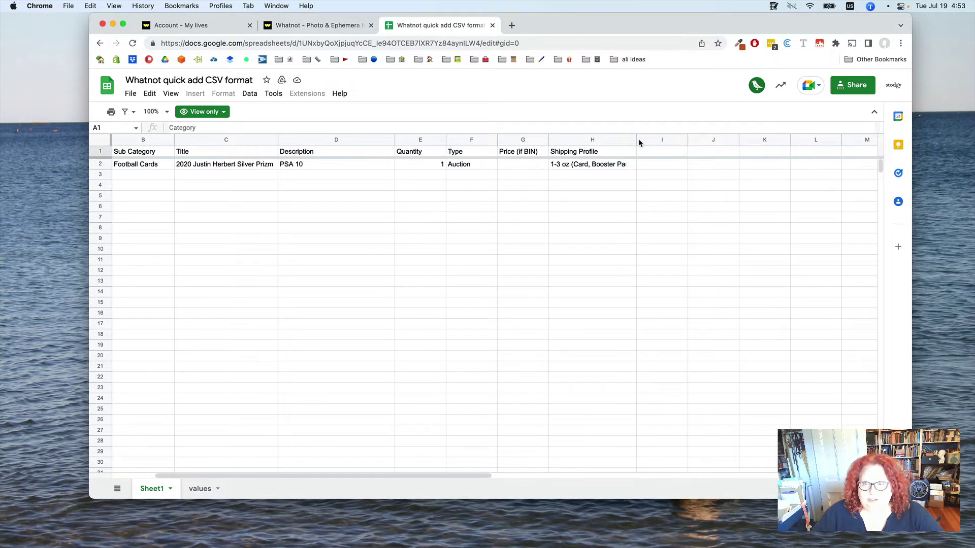
click(599, 165)
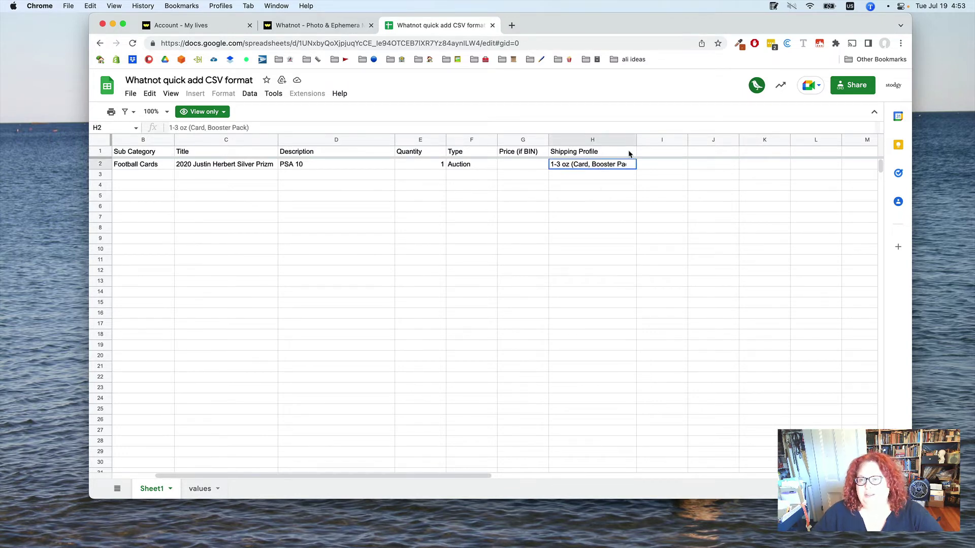
click(635, 142)
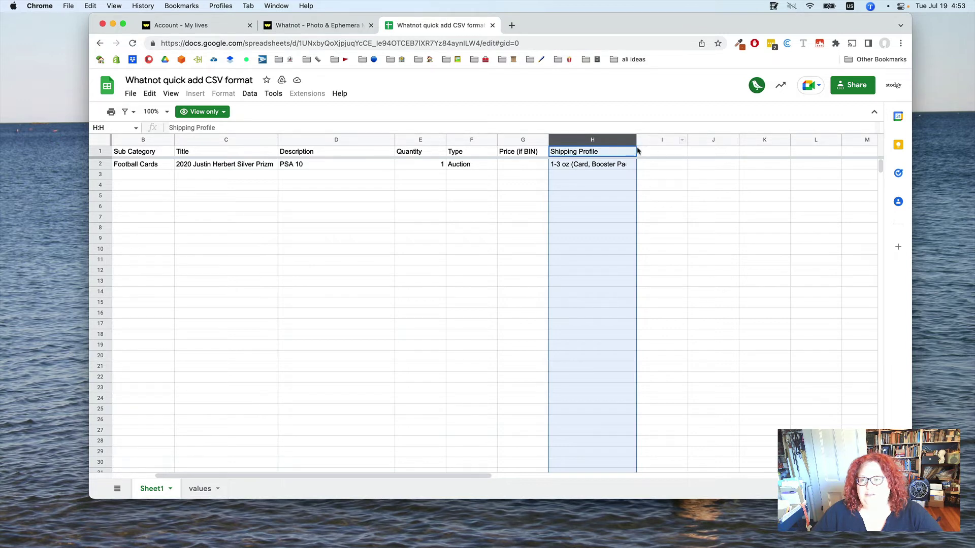
shift+click(643, 155)
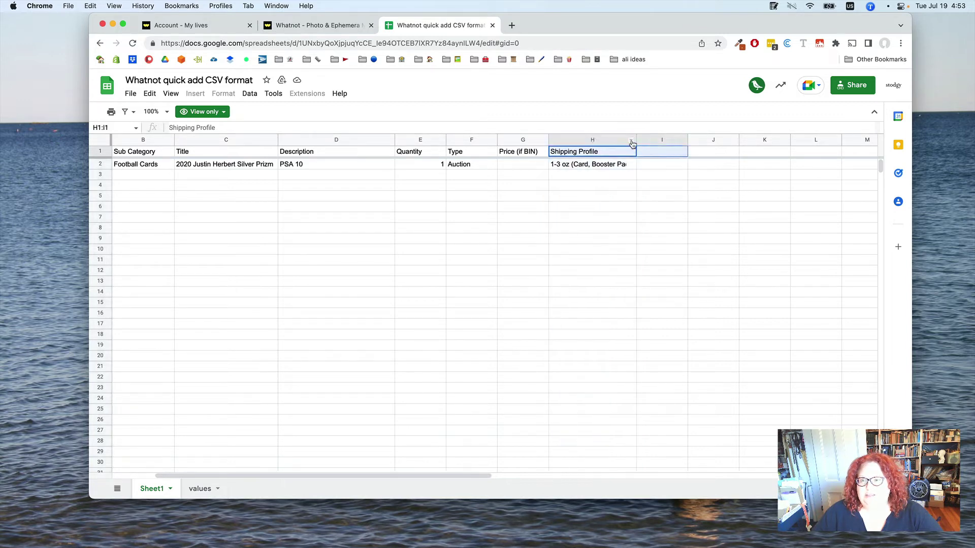
click(632, 143)
click(634, 123)
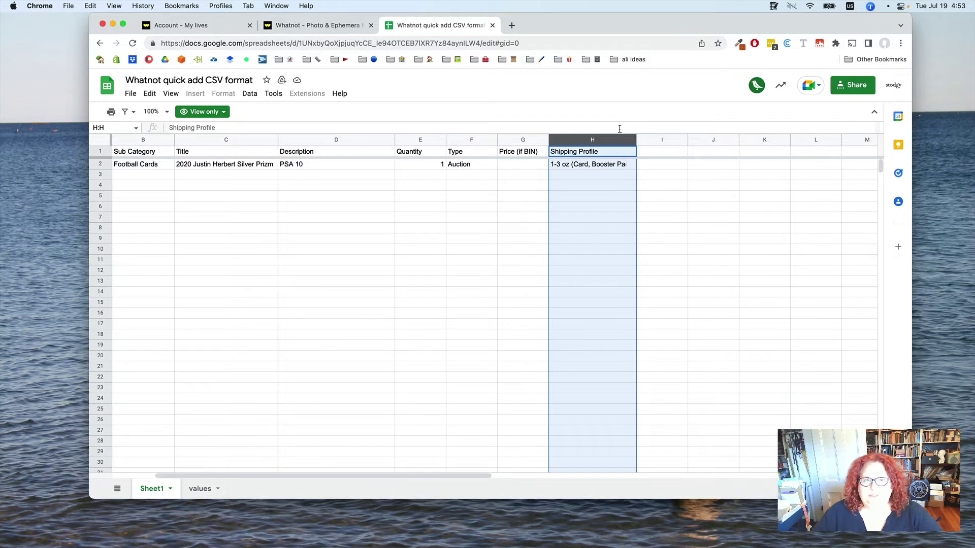
Look through the Shipping Profile options on the Toys / Diecast Cars listing without picking one
click(340, 28)
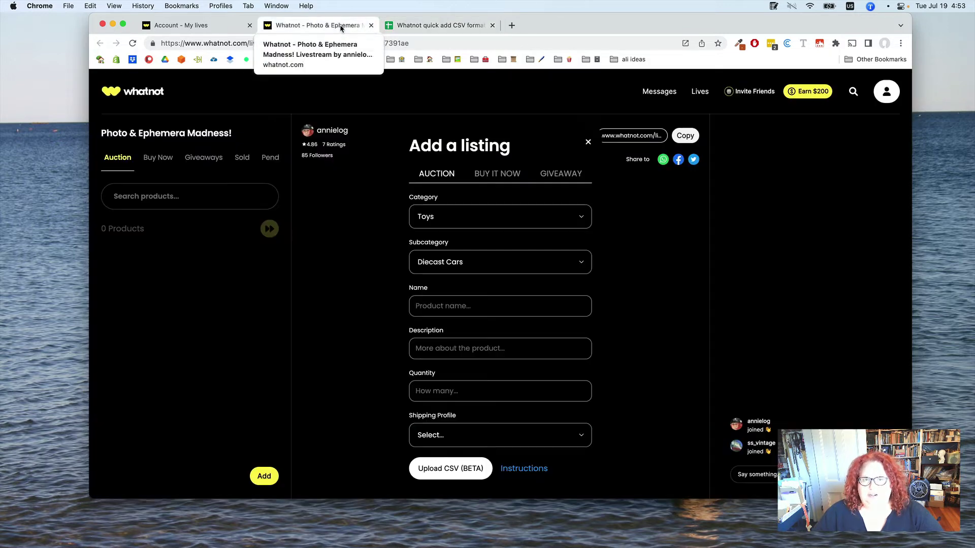
scroll(506, 223, down, 3)
scroll(507, 224, down, 5)
scroll(510, 238, up, 3)
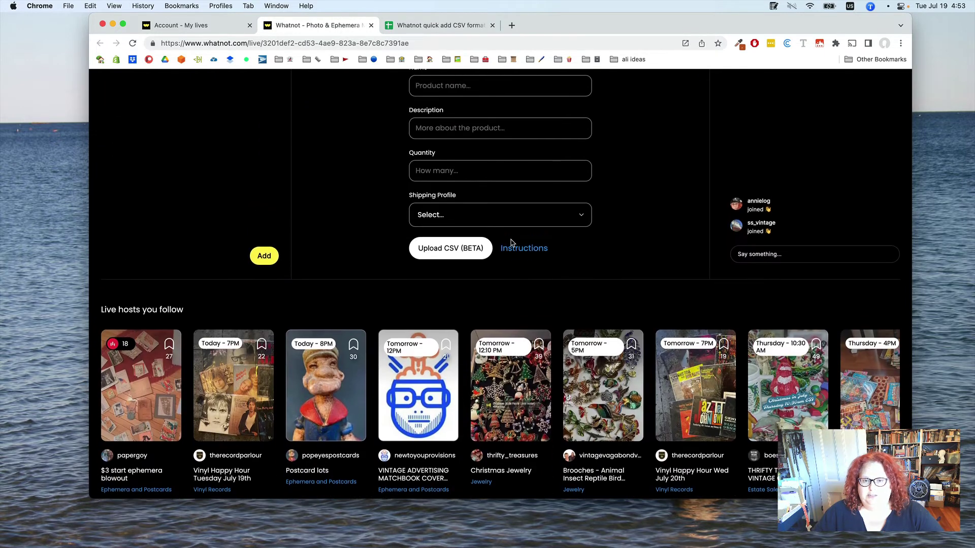
click(515, 269)
click(516, 271)
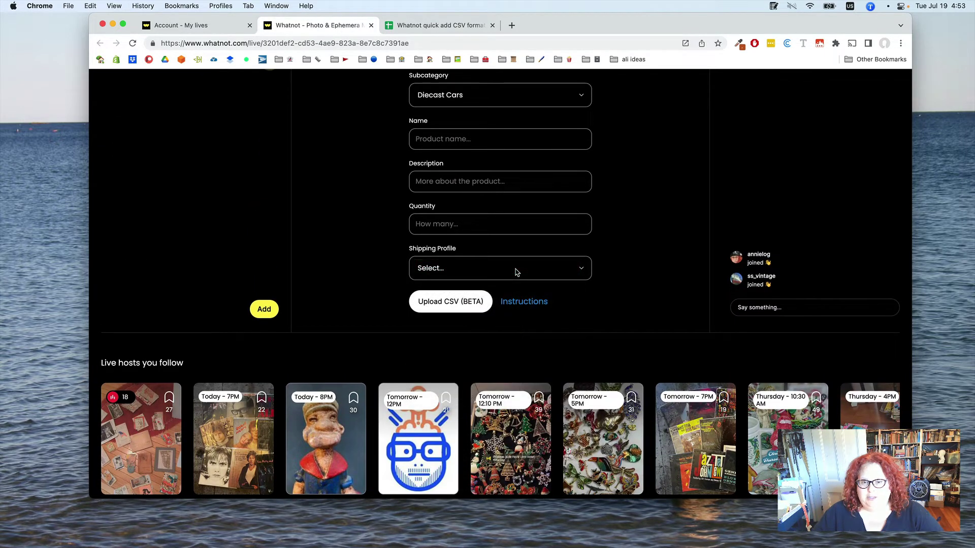
click(516, 271)
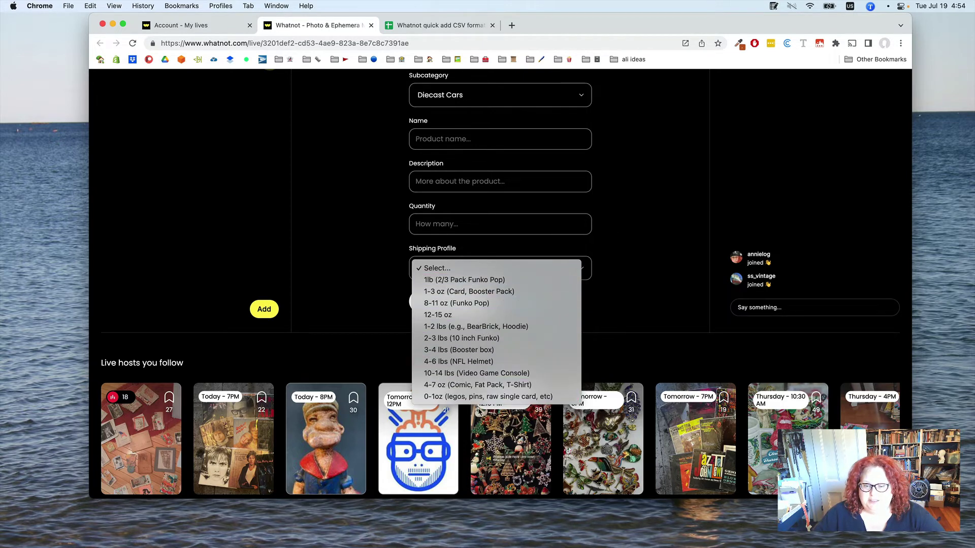
click(434, 268)
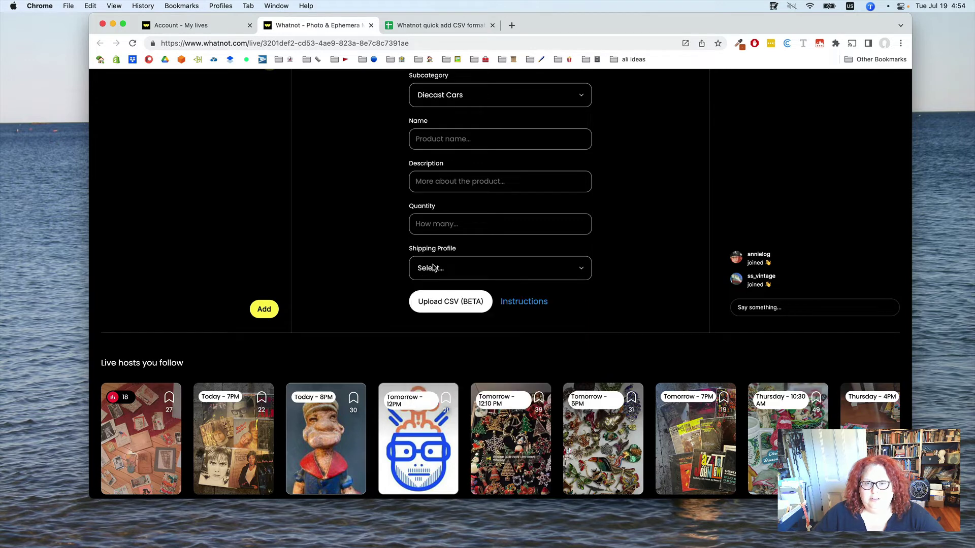
Check the template's File > Download export formats, closing the menu without downloading
click(453, 24)
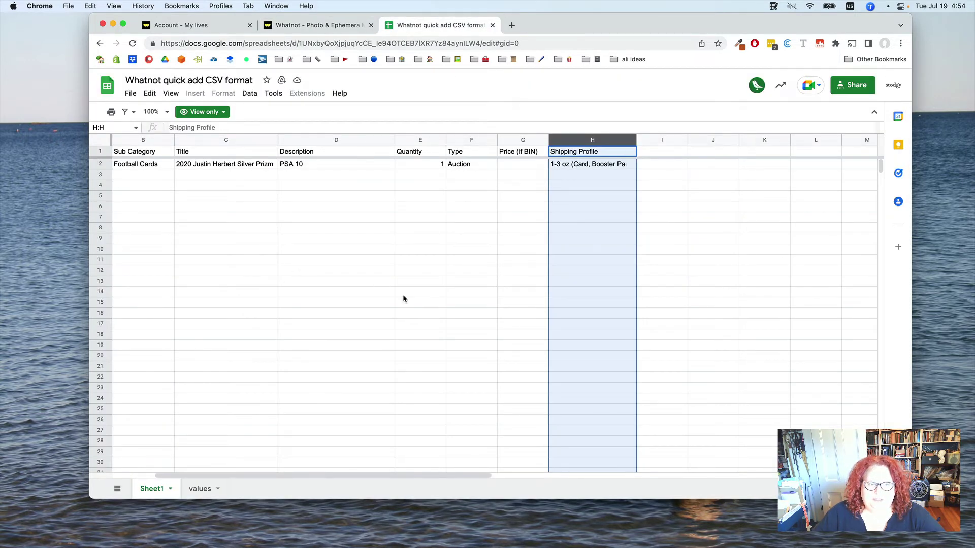
click(132, 93)
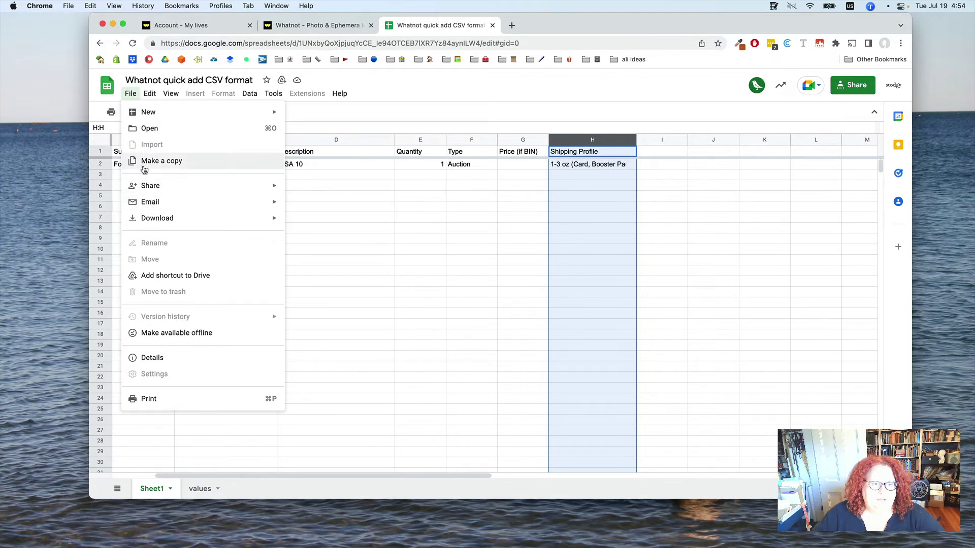
mouse_move(154, 218)
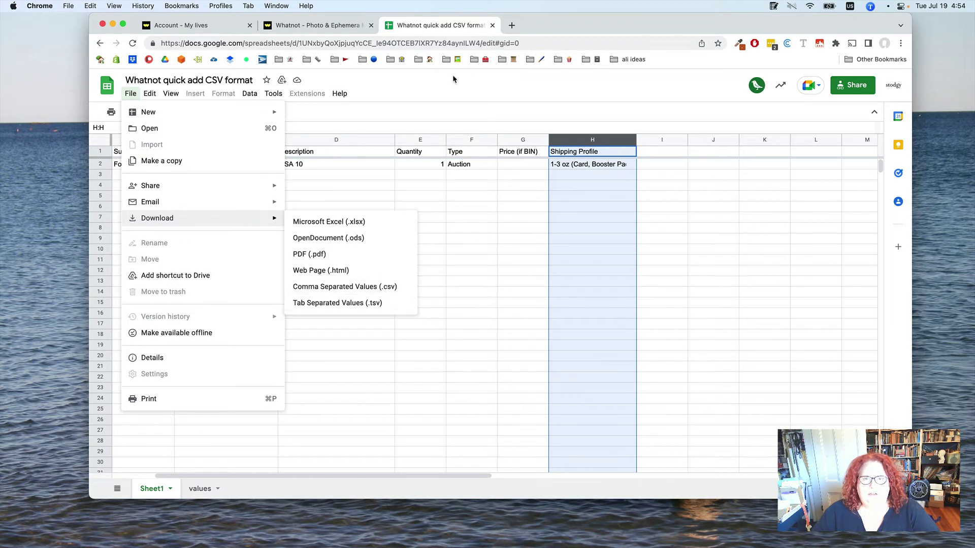
click(444, 93)
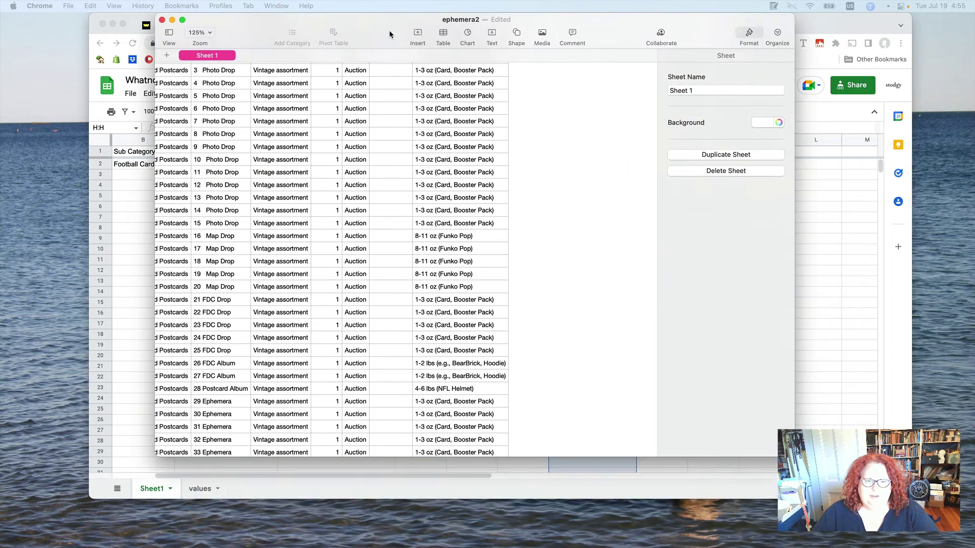
Widen the Numbers window and scroll the ephemera2 table down to the 45 Ephemera row
scroll(483, 234, left, 6)
scroll(482, 233, up, 2)
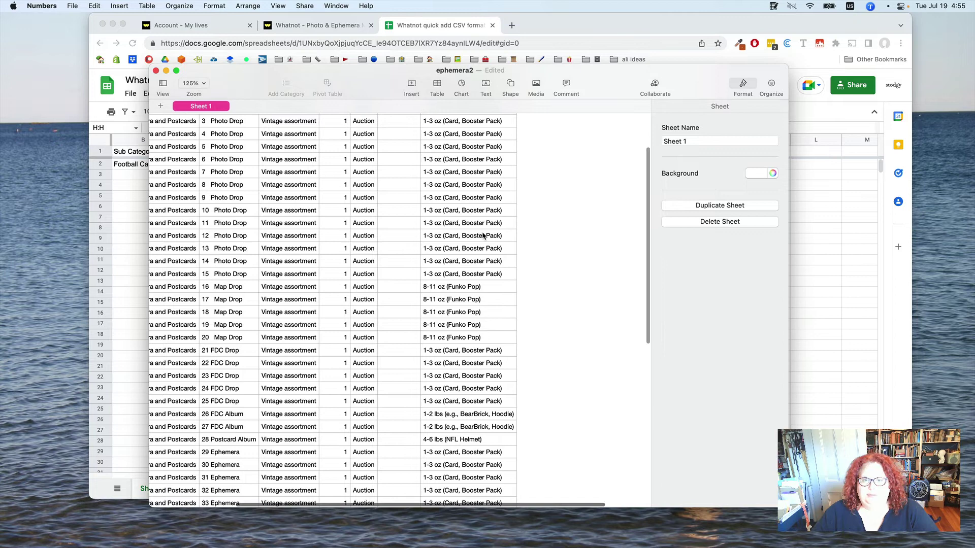
scroll(483, 231, up, 2)
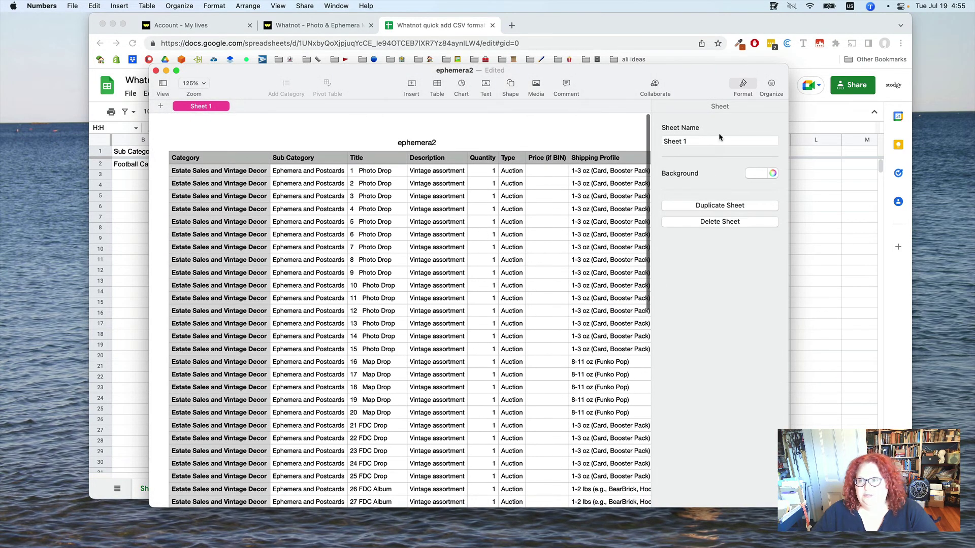
drag(788, 87, 880, 92)
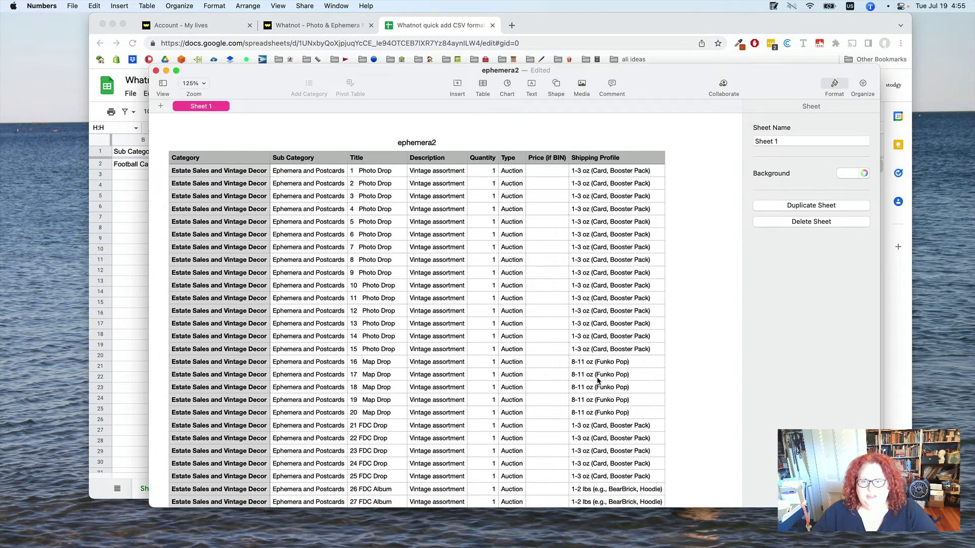
scroll(598, 380, down, 10)
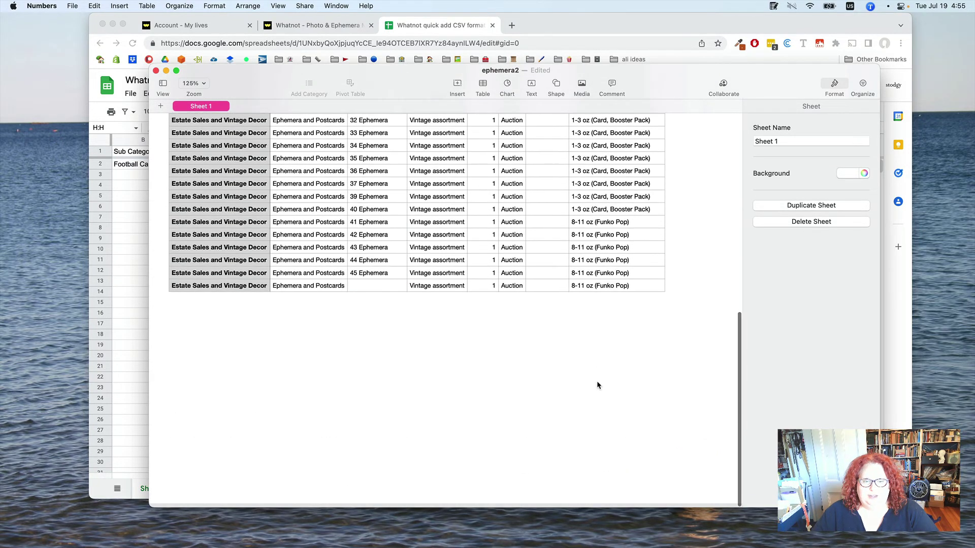
scroll(597, 384, up, 8)
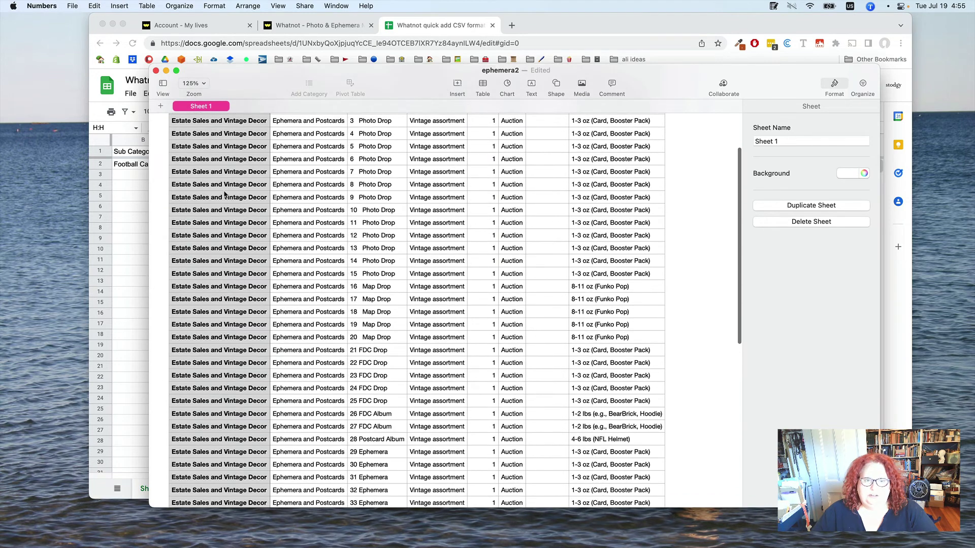
scroll(304, 401, down, 8)
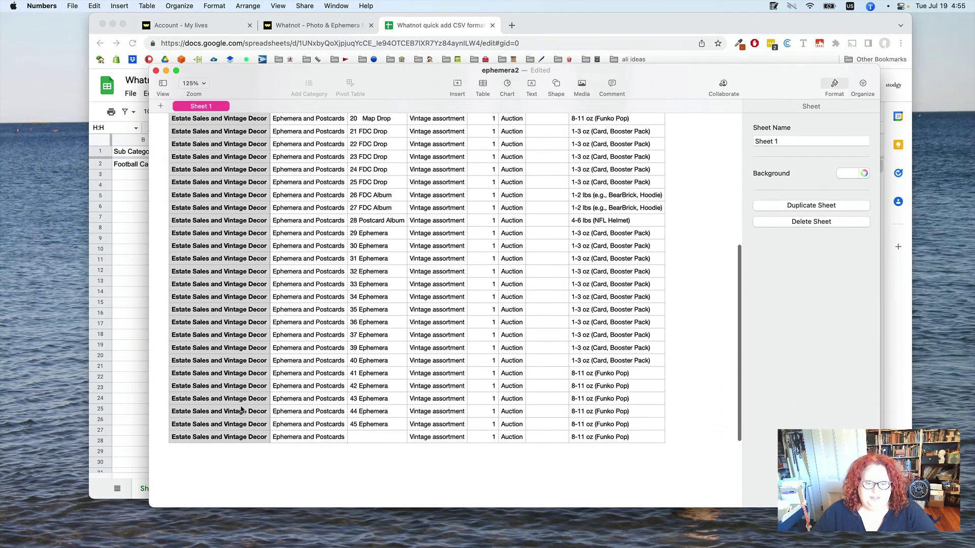
Enter '46 Ephemera' in the empty Title cell C46 of the last row
click(377, 386)
click(378, 400)
text(4)
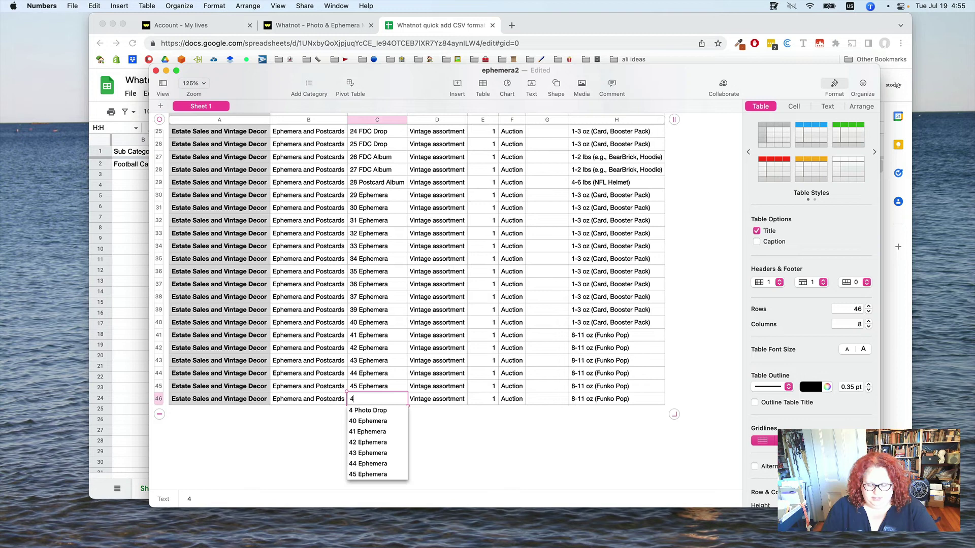
text(6 Ephemera)
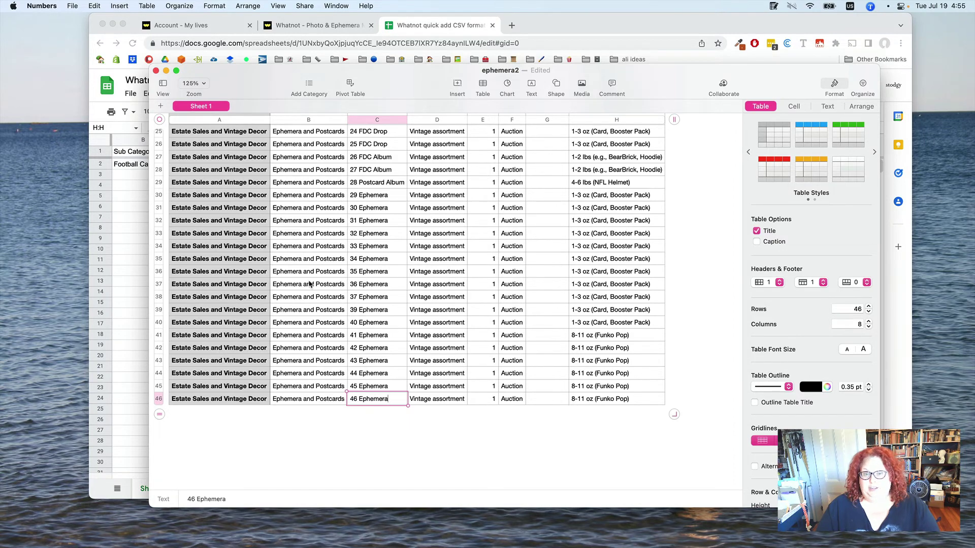
scroll(310, 282, up, 10)
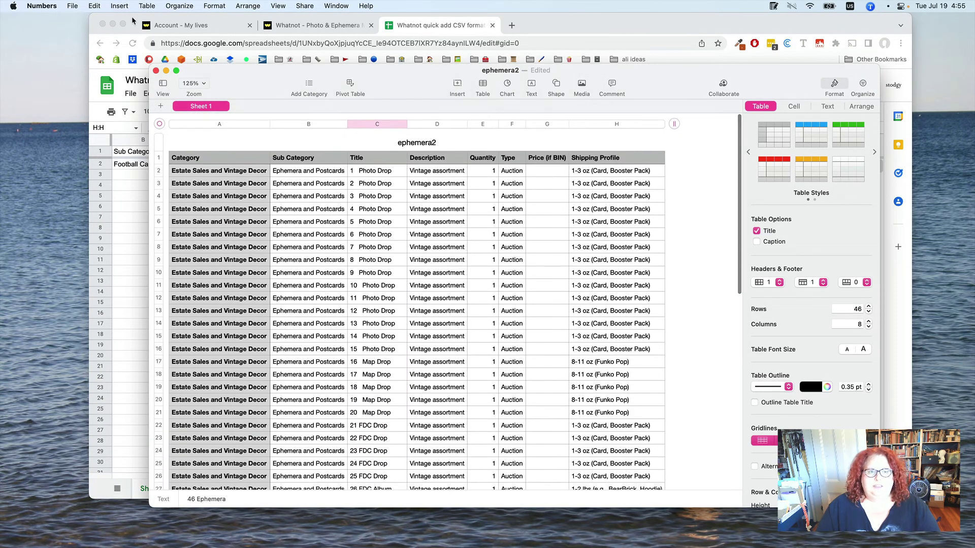
Export the table via File > Export To > CSV to Desktop ephemera2.csv, overwriting the old copy
click(72, 6)
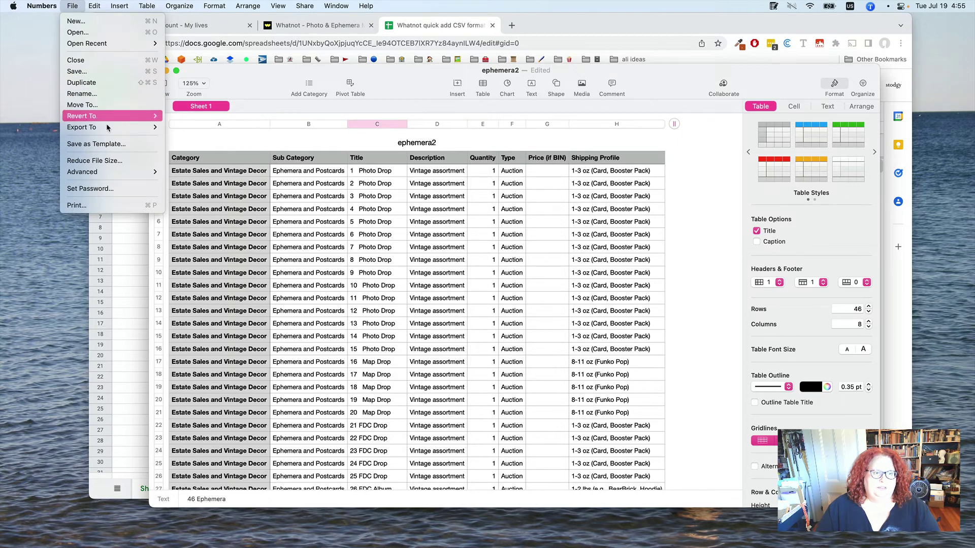
mouse_move(107, 127)
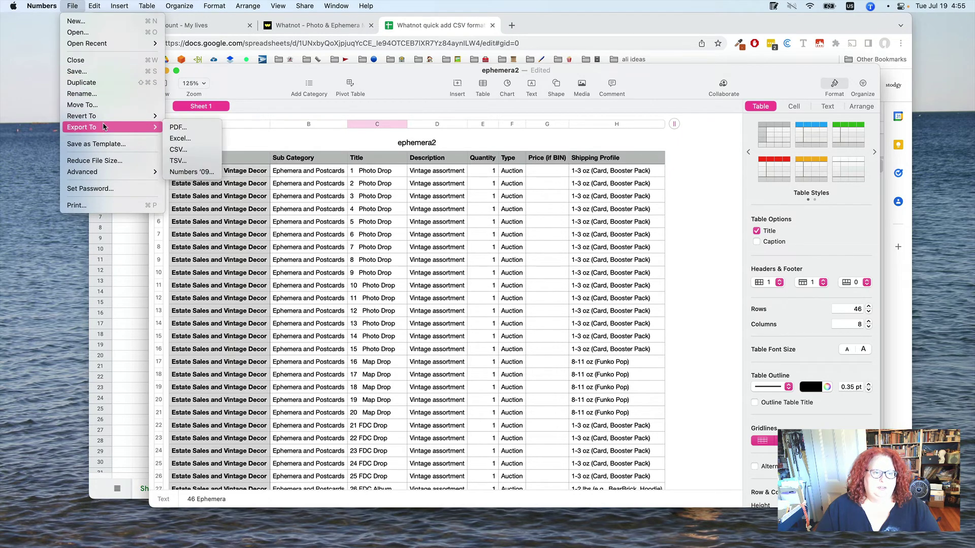
click(200, 148)
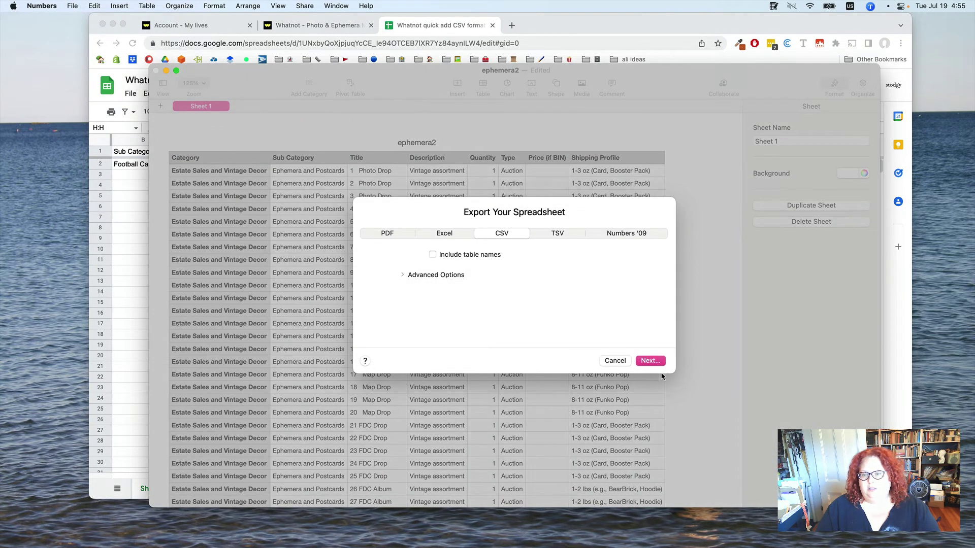
click(650, 360)
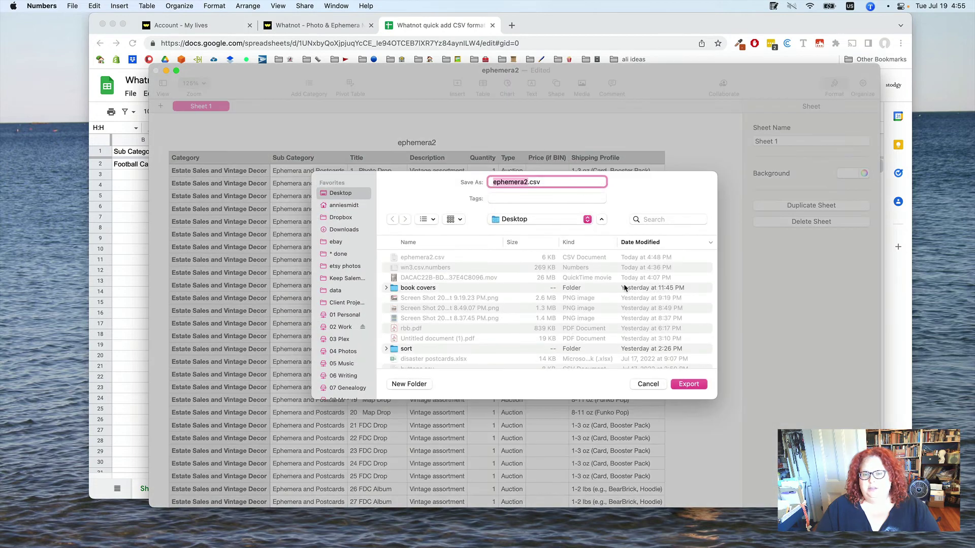
click(685, 385)
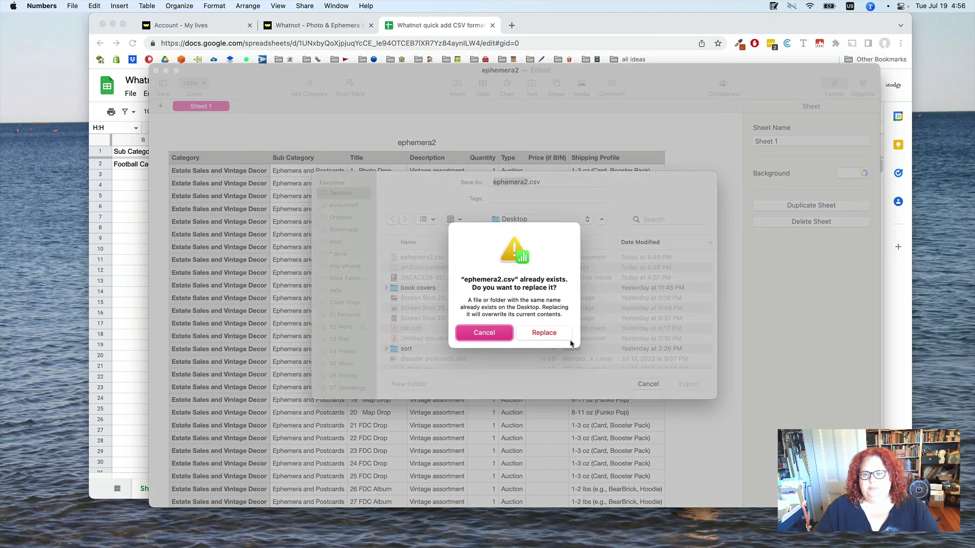
click(538, 332)
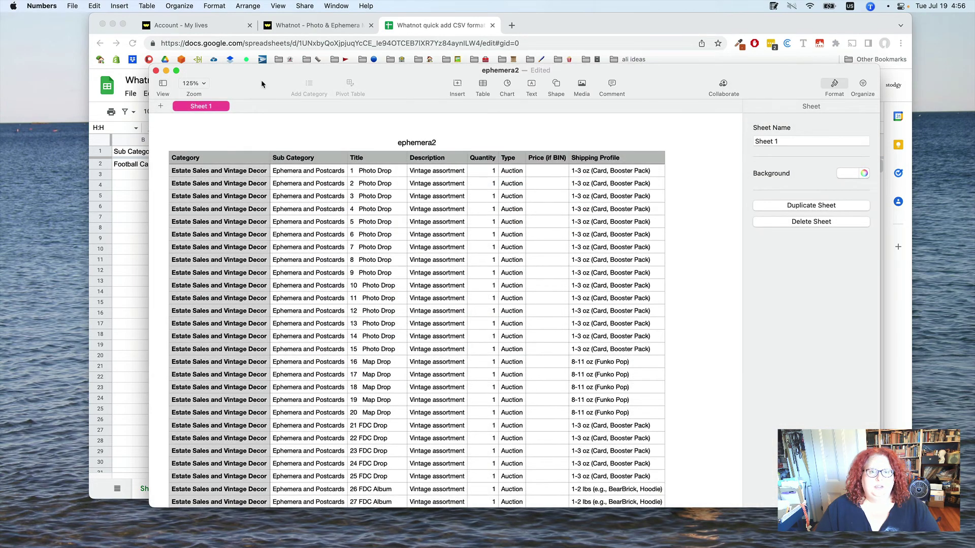
Upload ephemera2.csv via Upload CSV (BETA) and confirm adding the 45 products
click(331, 30)
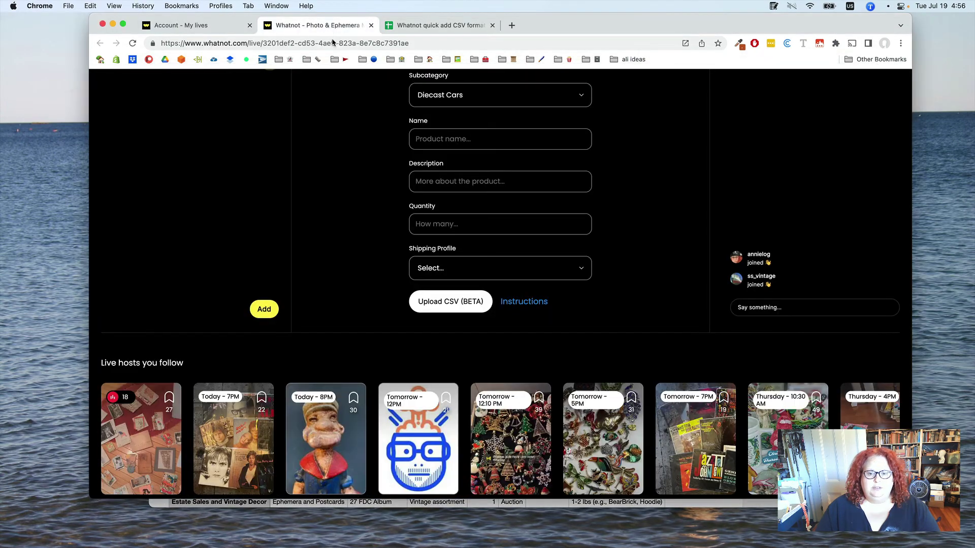
click(462, 303)
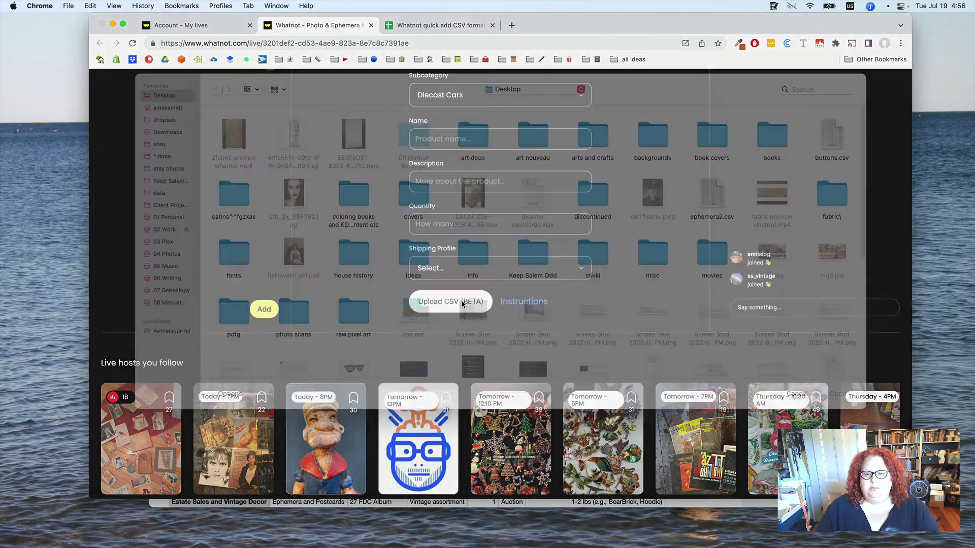
click(718, 206)
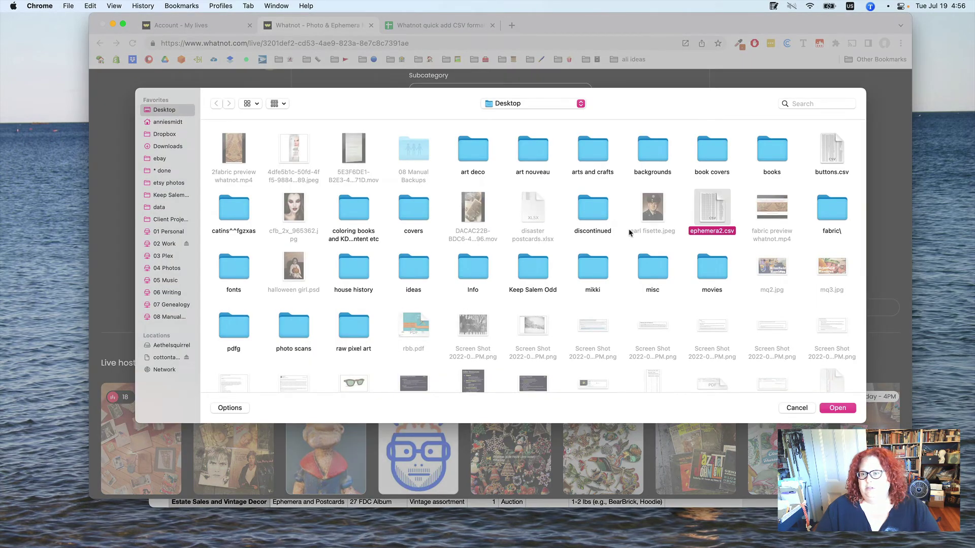
double_click(717, 206)
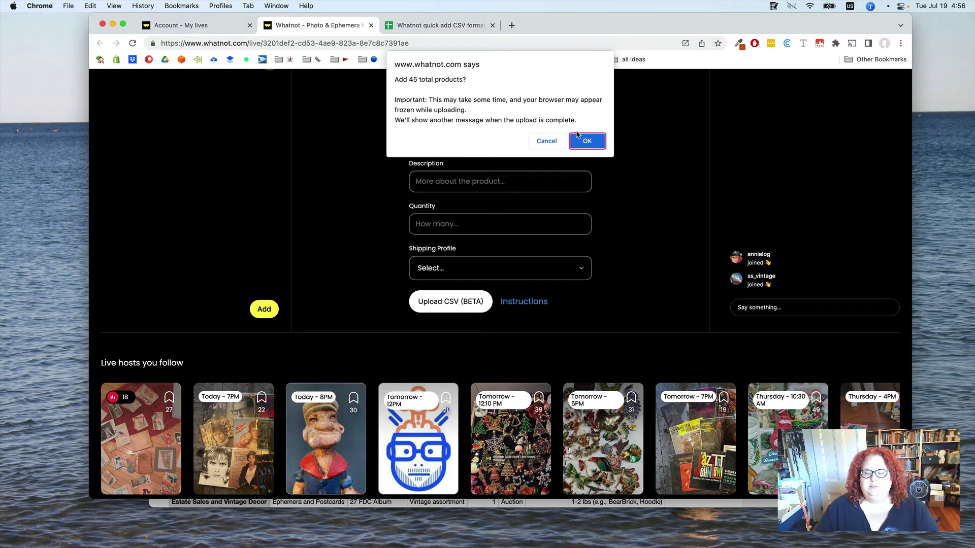
click(587, 141)
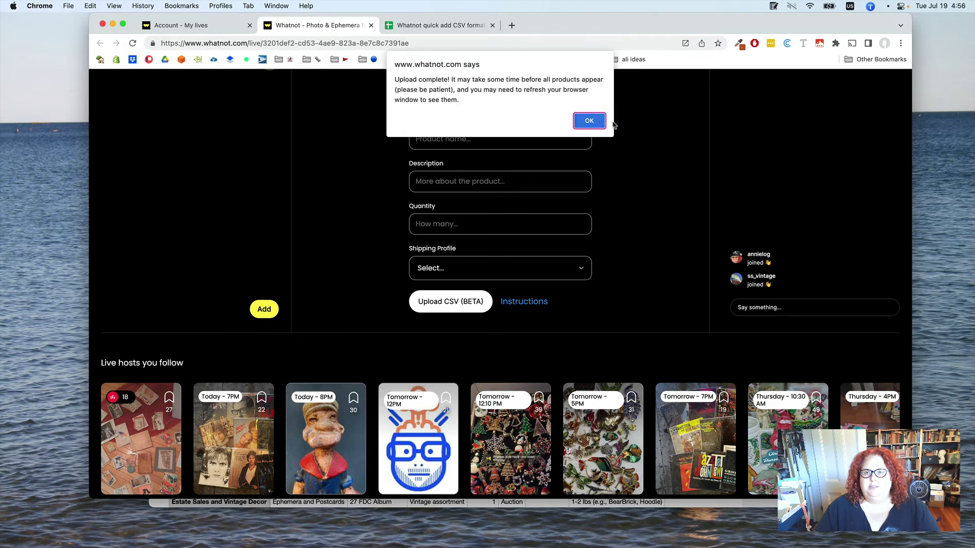
click(589, 121)
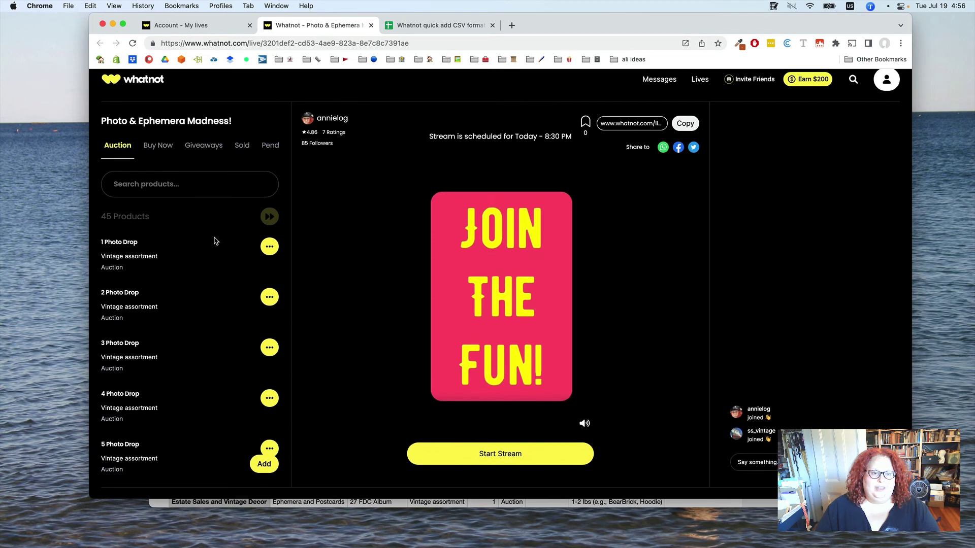
scroll(187, 320, down, 5)
scroll(188, 320, down, 20)
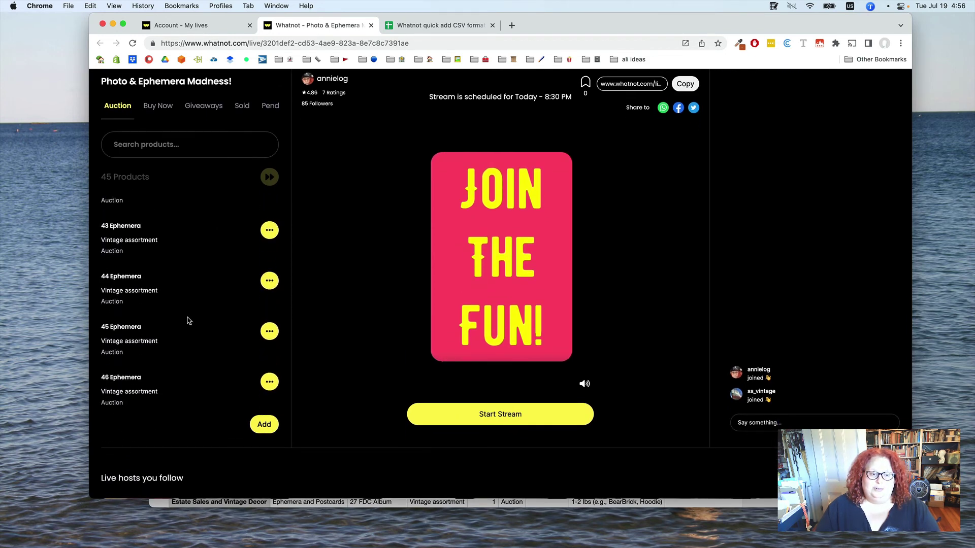
scroll(187, 346, up, 20)
scroll(188, 346, up, 12)
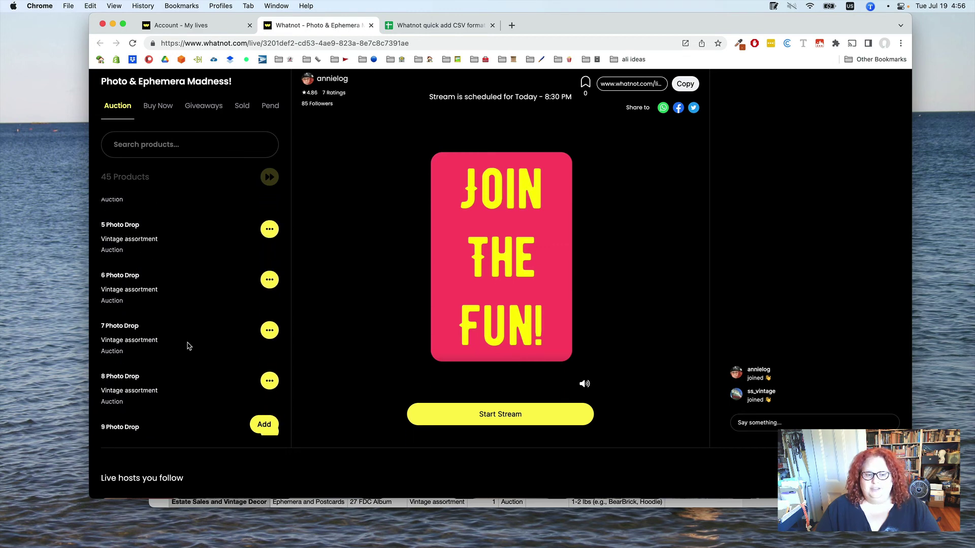